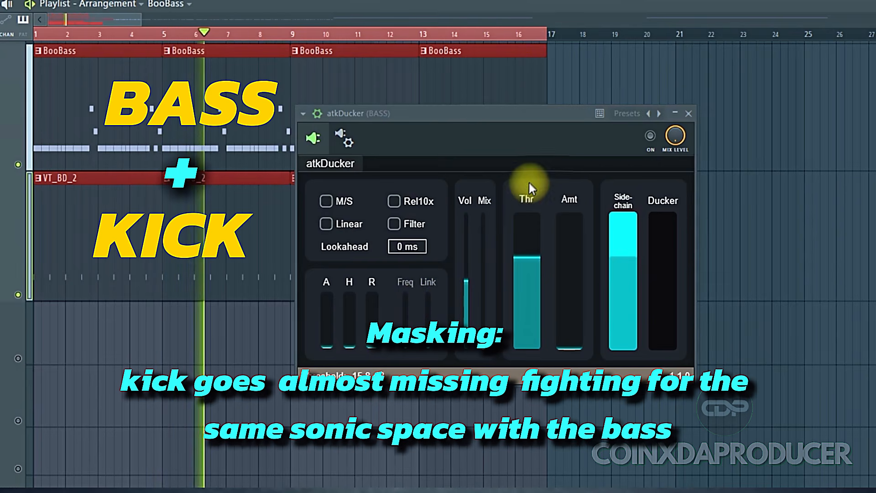
Step: Switch atkDucker on for the bass and play the bass and kick pattern
left_click(652, 137)
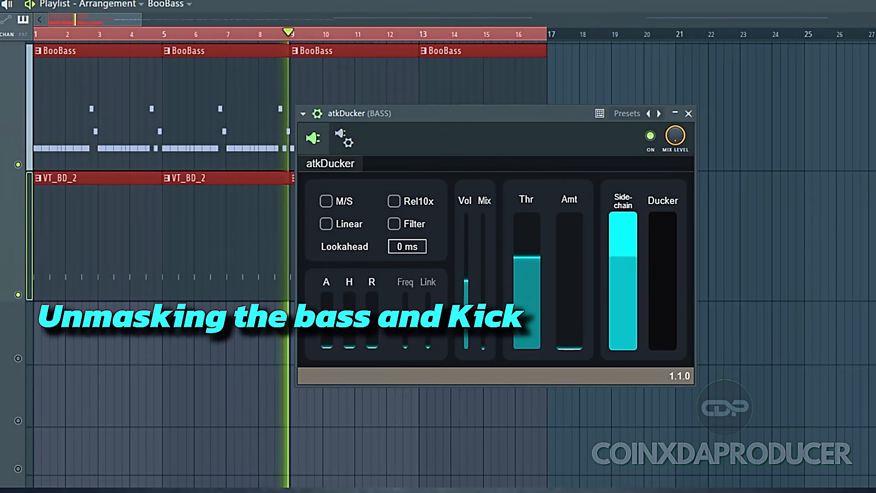
key("space")
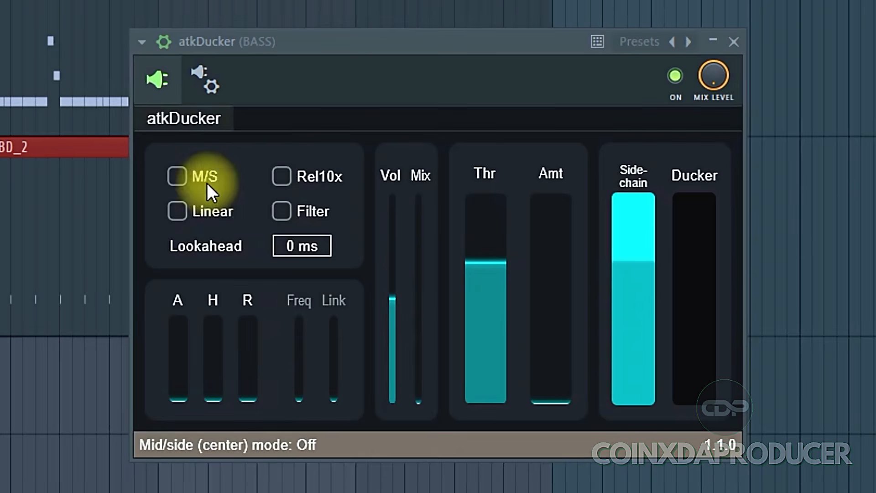
Step: Enable the ducker's M/S (mid/side center) mode
left_click(176, 179)
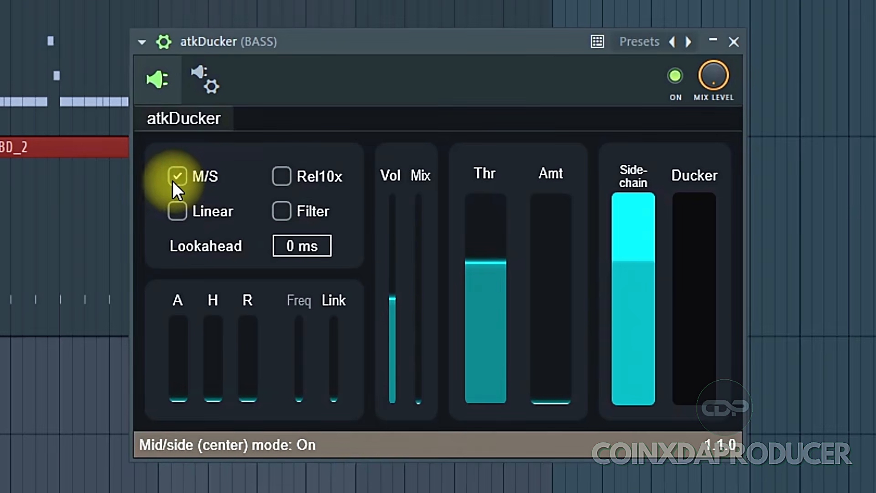
left_click(177, 180)
left_click(177, 180)
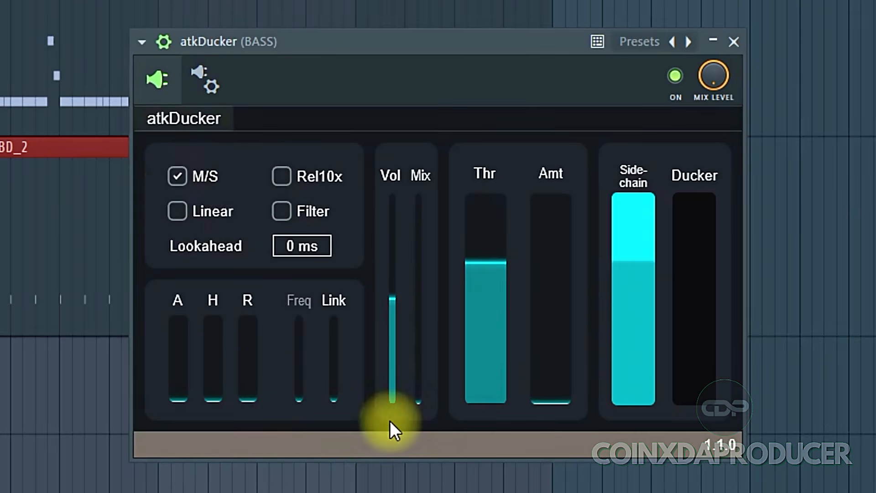
Step: Set the M/S Link slider to a partial amount, sweeping it fully up and down first
left_click(336, 325)
left_click_drag(334, 400, 339, 275)
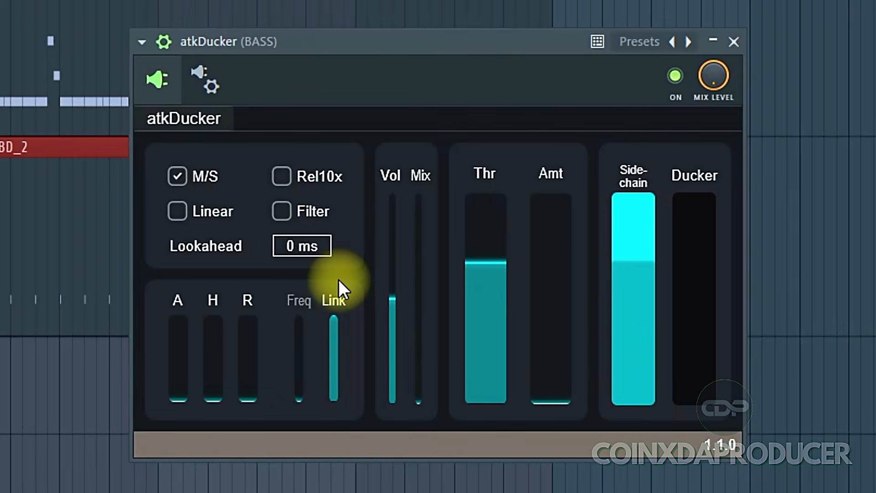
left_click_drag(339, 317, 340, 462)
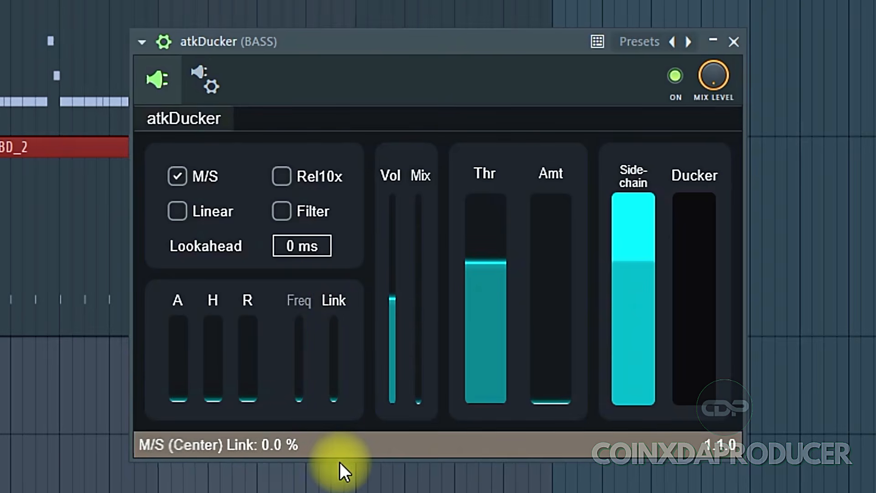
left_click_drag(336, 379, 345, 350)
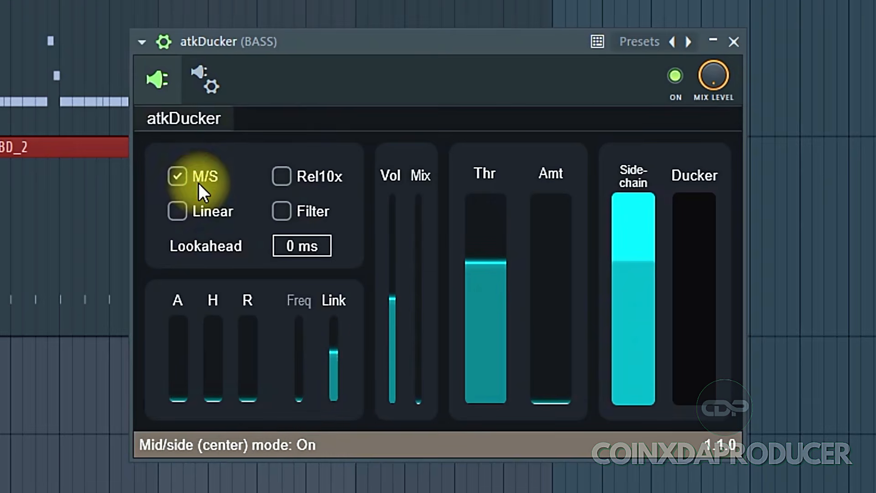
Step: Toggle Rel10x on and off and enable Filter mode
left_click(289, 183)
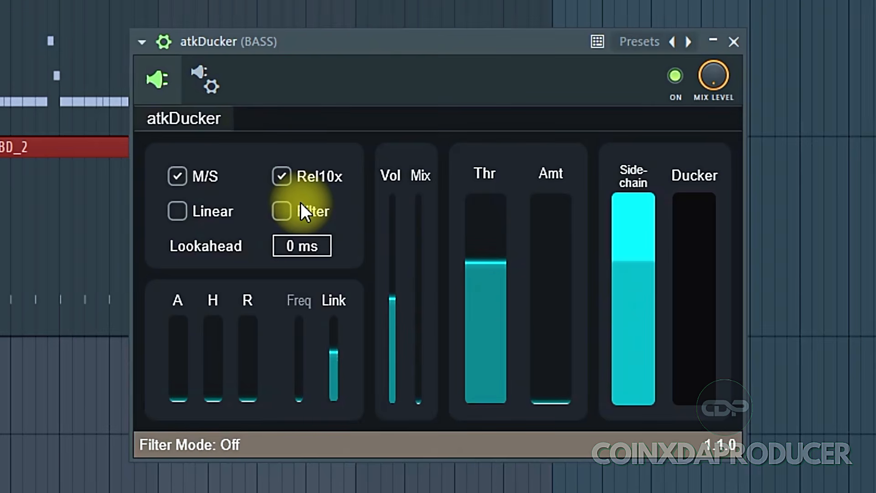
left_click(282, 181)
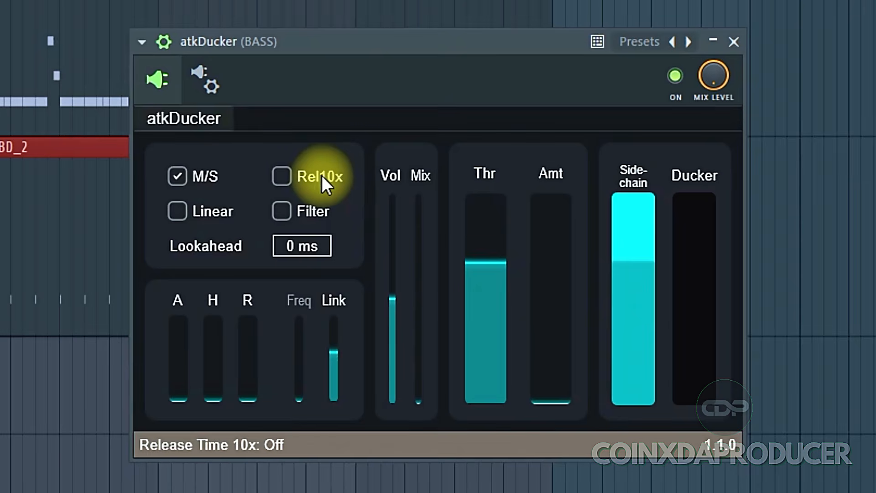
left_click(284, 214)
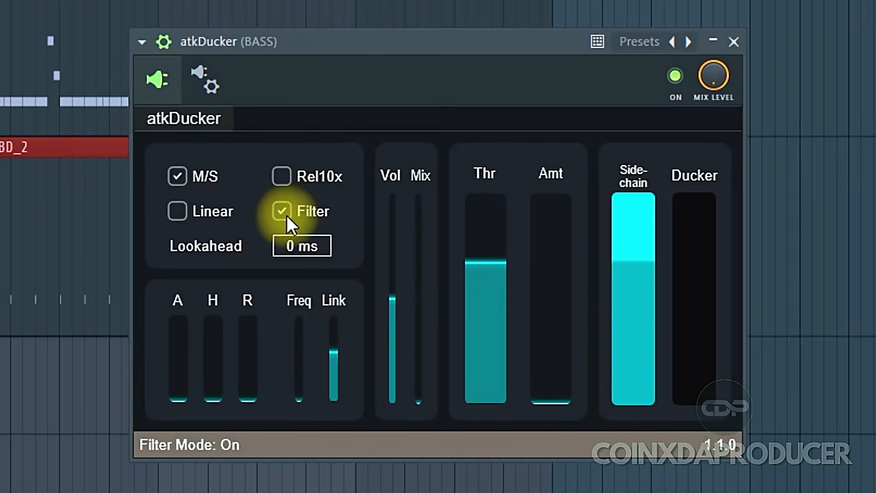
left_click(279, 215)
left_click(285, 216)
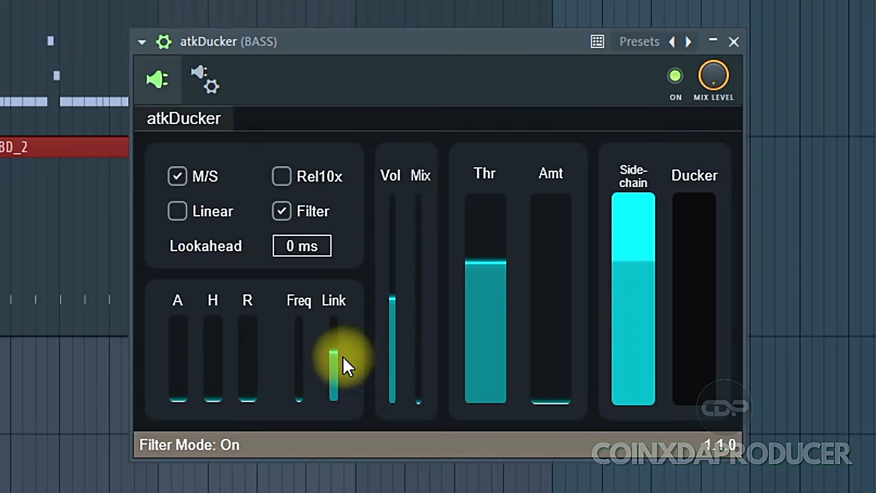
Step: Raise the filter Freq slider fully and turn M/S mode off
left_click_drag(302, 353, 321, 352)
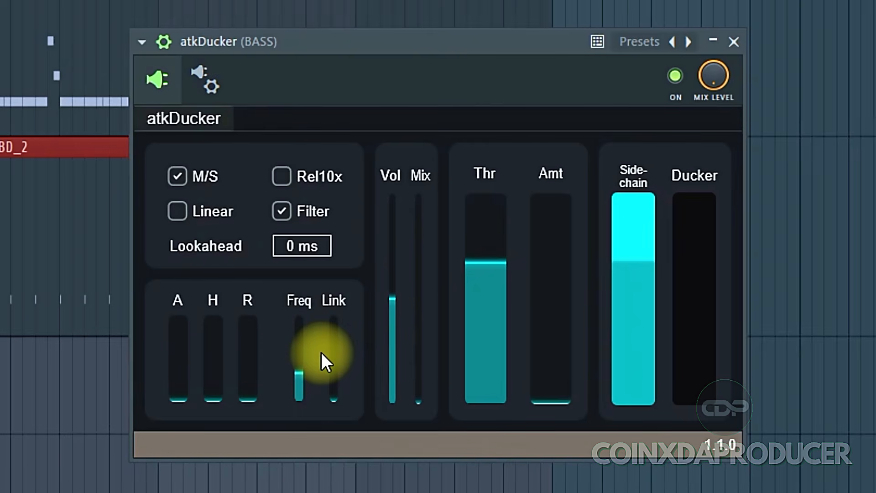
left_click_drag(284, 331, 303, 298)
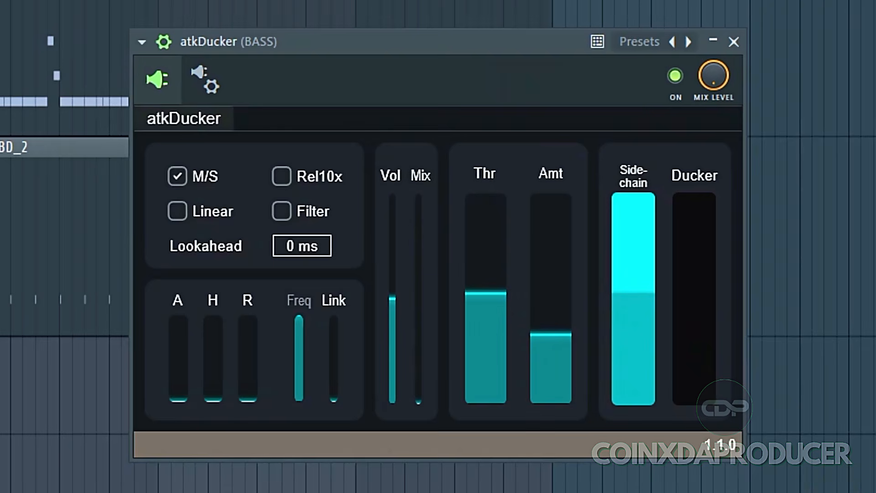
left_click(192, 181)
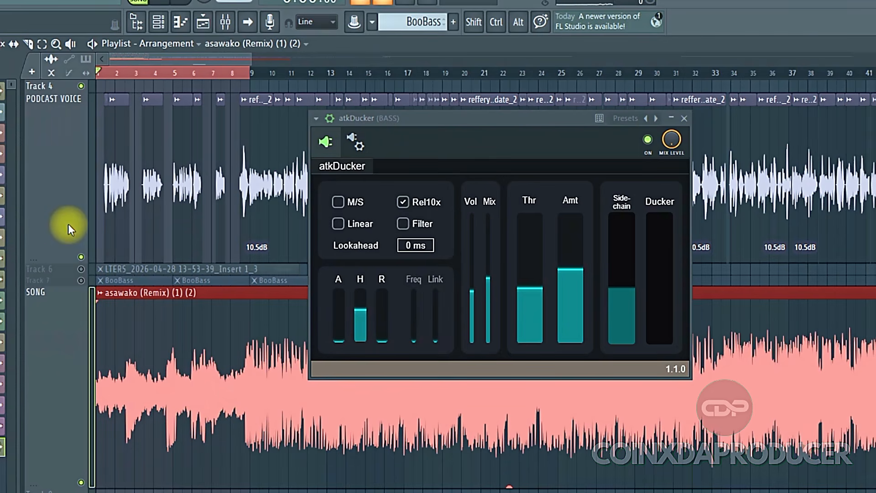
Step: Play the podcast voice over the song, bypassing and re-enabling atkDucker to compare the ducking
left_click(62, 213)
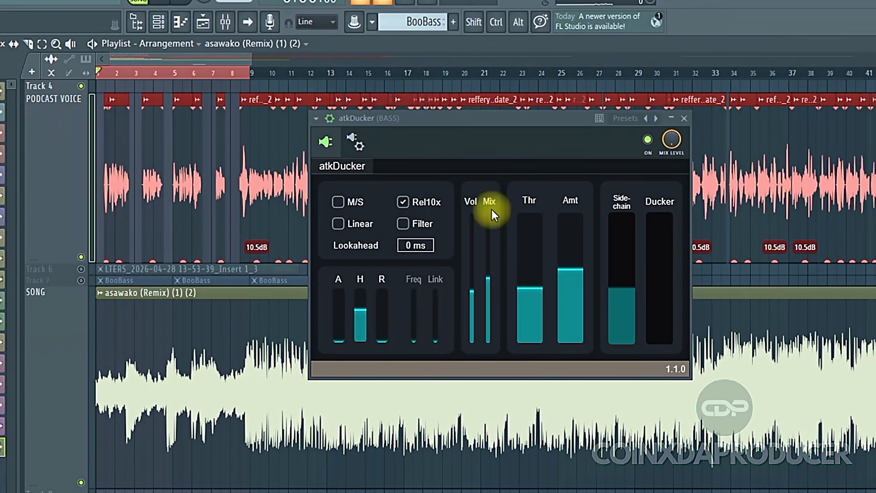
left_click(648, 141)
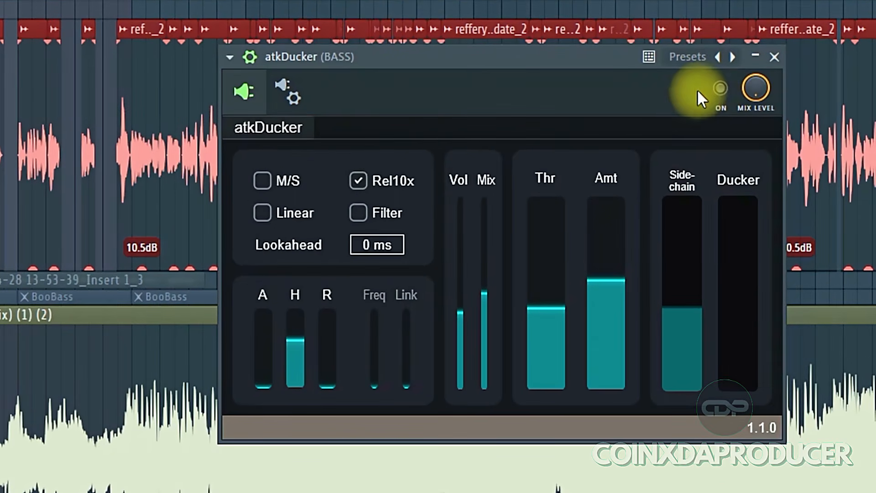
left_click(720, 88)
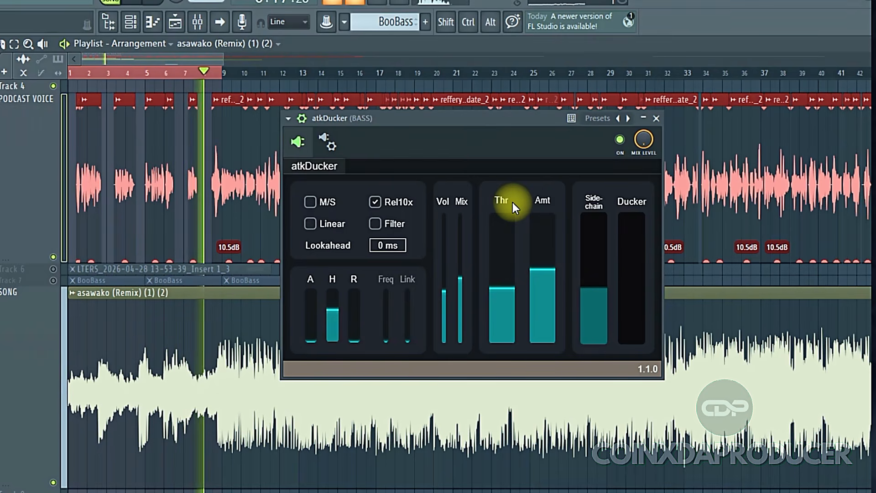
key("space")
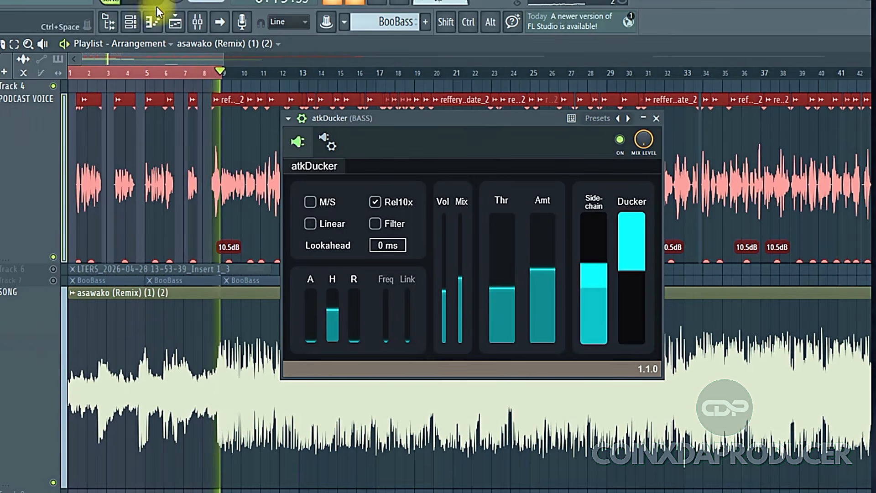
left_click(163, 5)
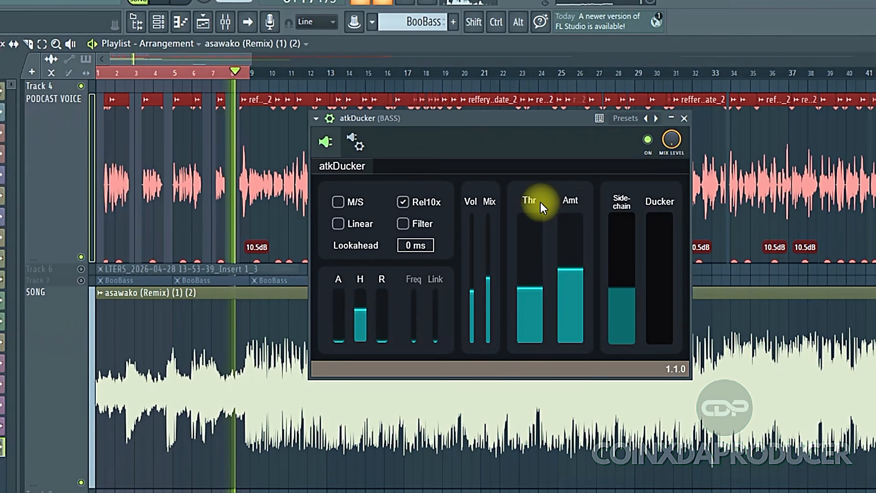
key("space")
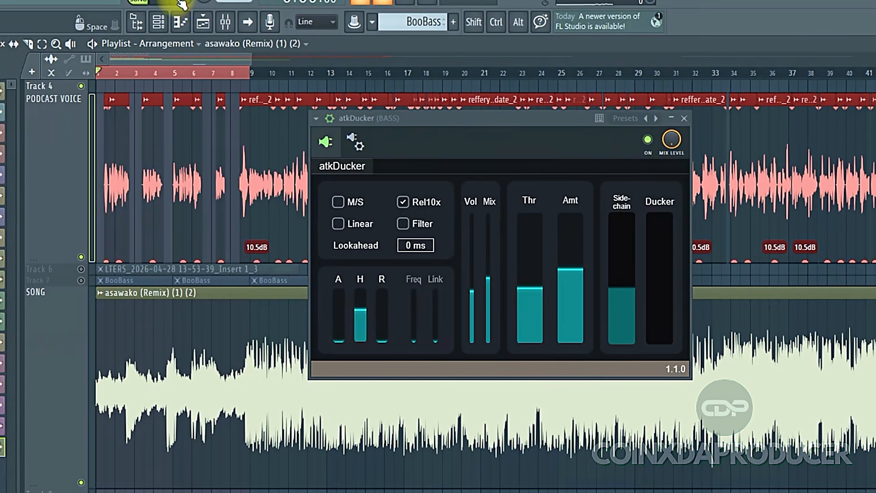
left_click(649, 140)
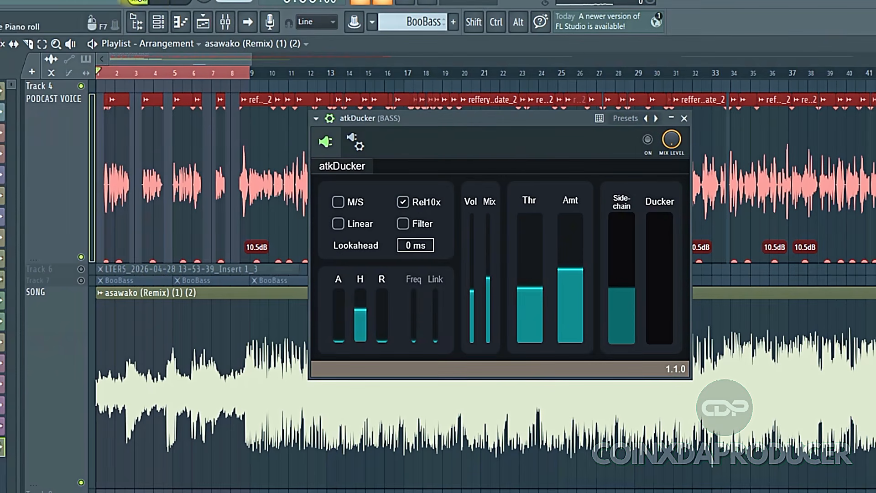
key("space")
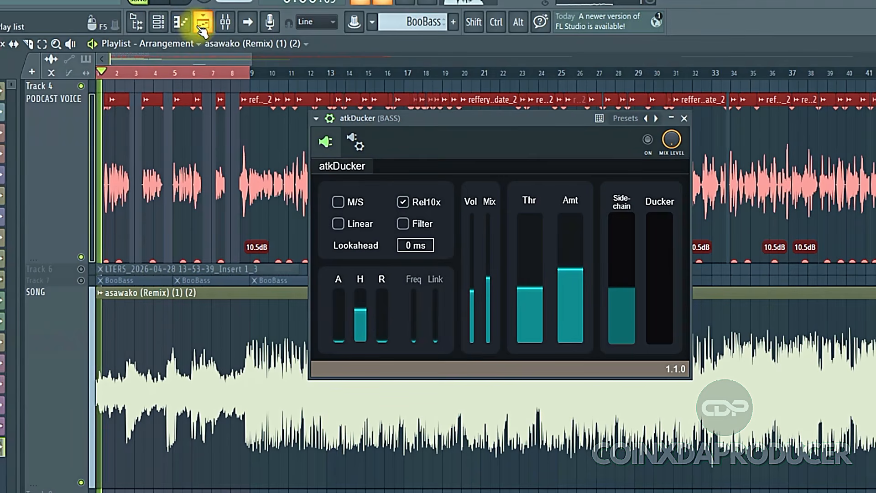
left_click(648, 140)
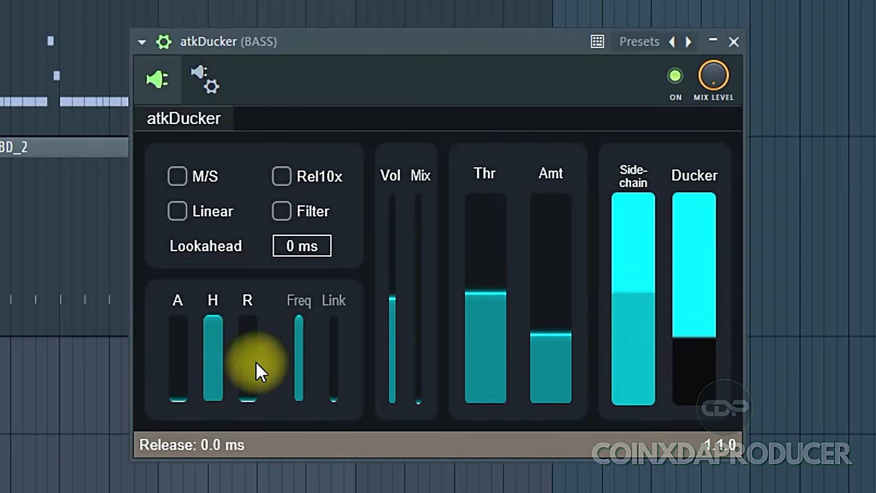
Step: Set the Hold slider to zero and play the bass and kick pattern
left_click_drag(219, 379, 225, 440)
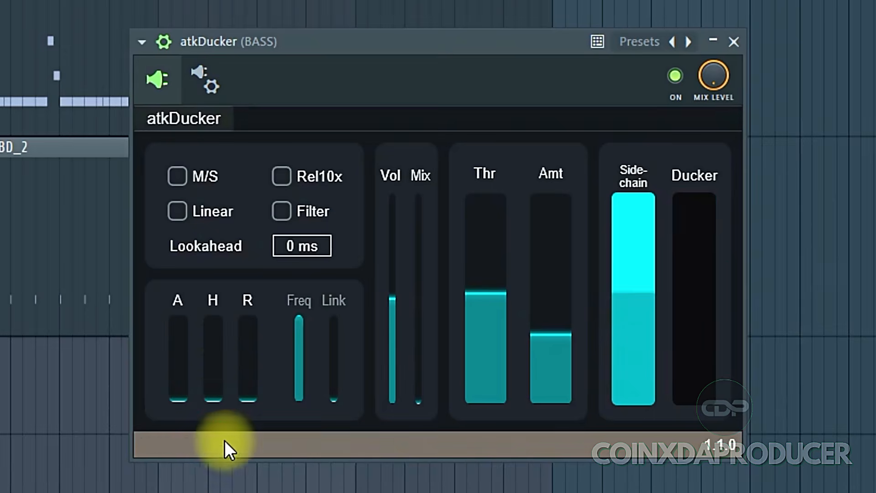
left_click(306, 46)
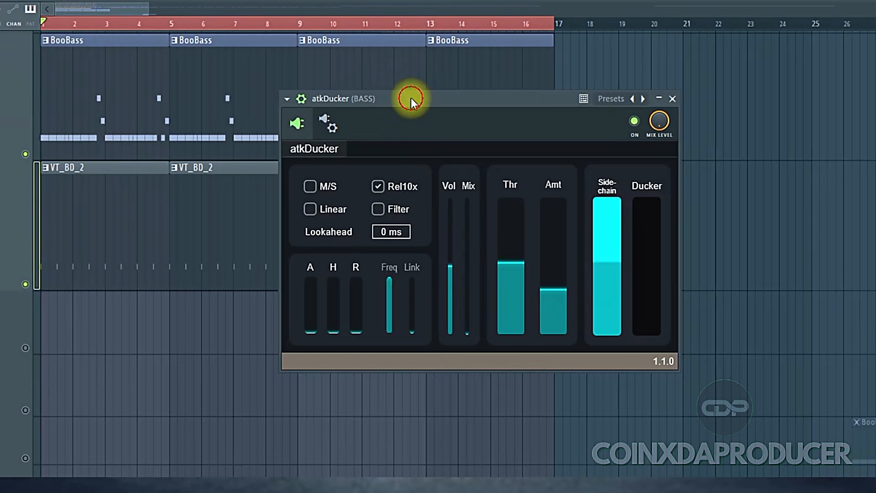
key("space")
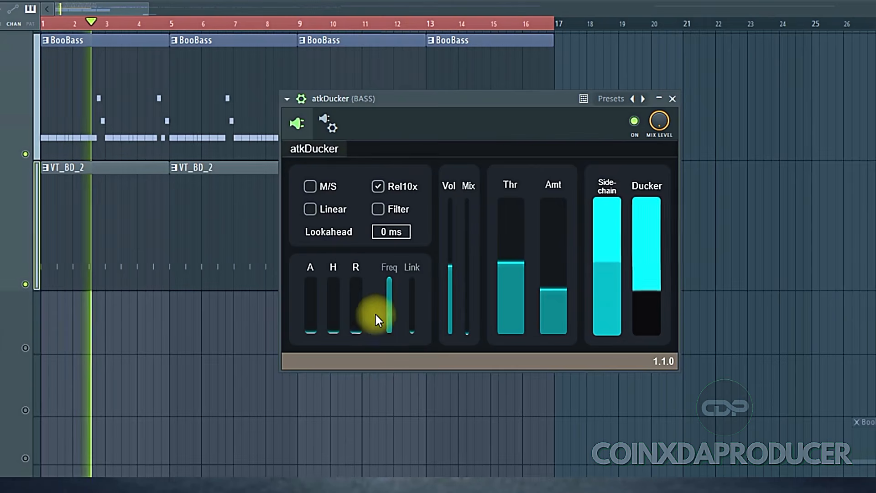
left_click_drag(356, 314, 367, 197)
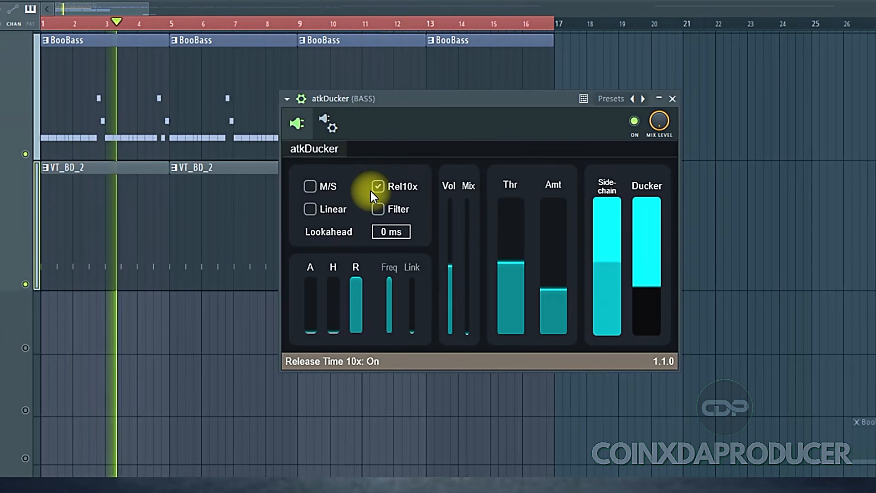
left_click_drag(359, 280, 455, 464)
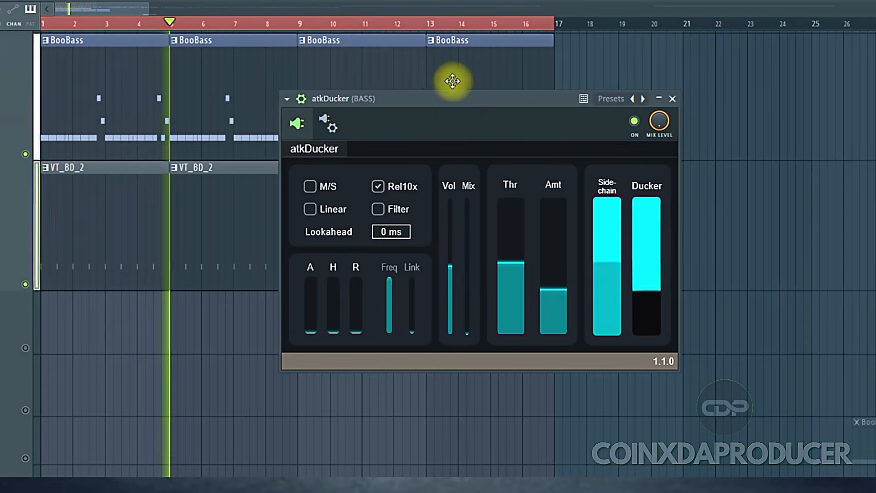
key("space")
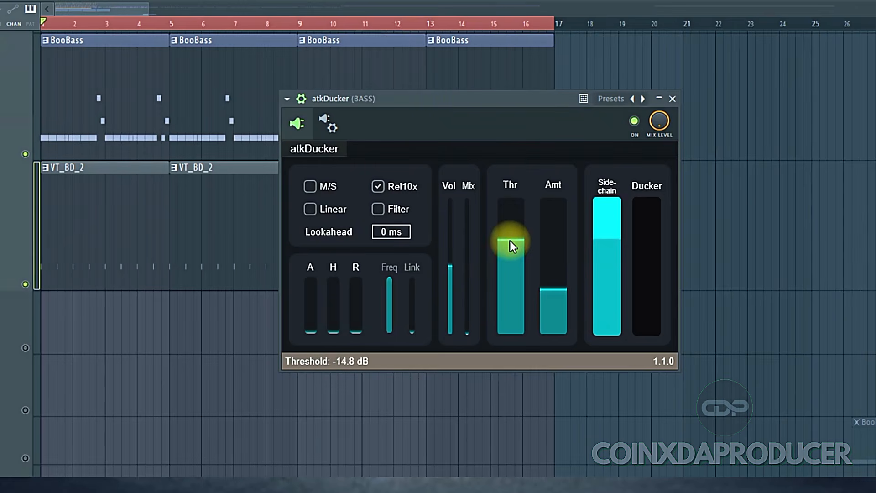
Step: Lower the threshold to -23.3 dB and raise the amount to -11.1 dB while playing the pattern
left_click_drag(510, 241, 510, 255)
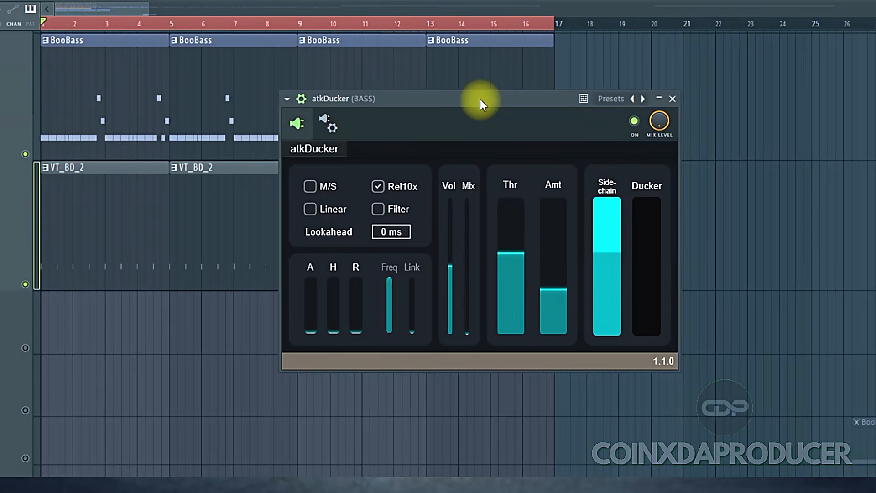
key("space")
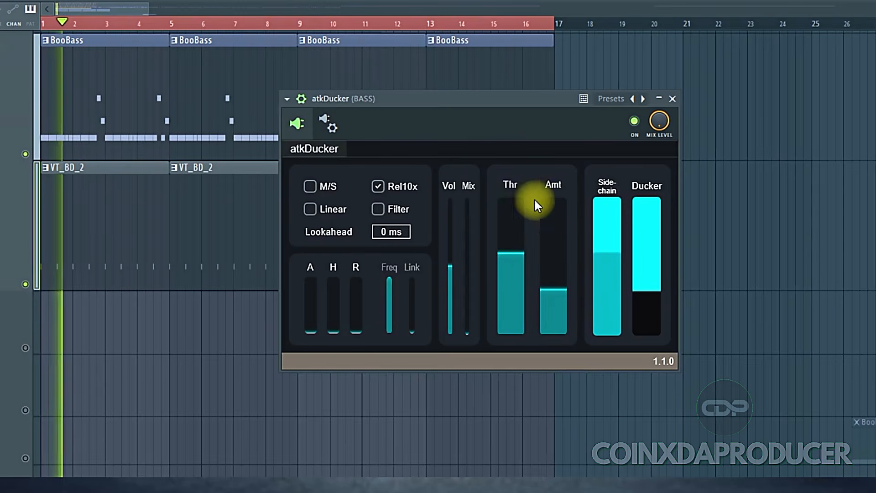
left_click_drag(514, 256, 517, 265)
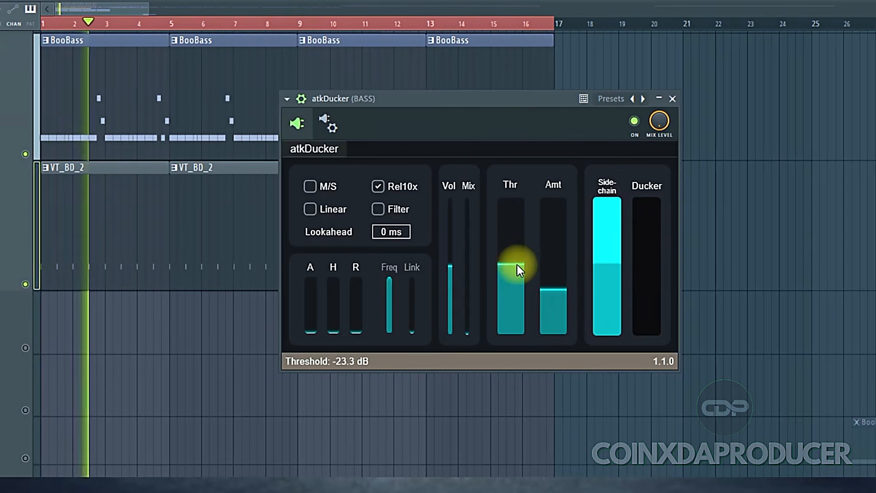
key("space")
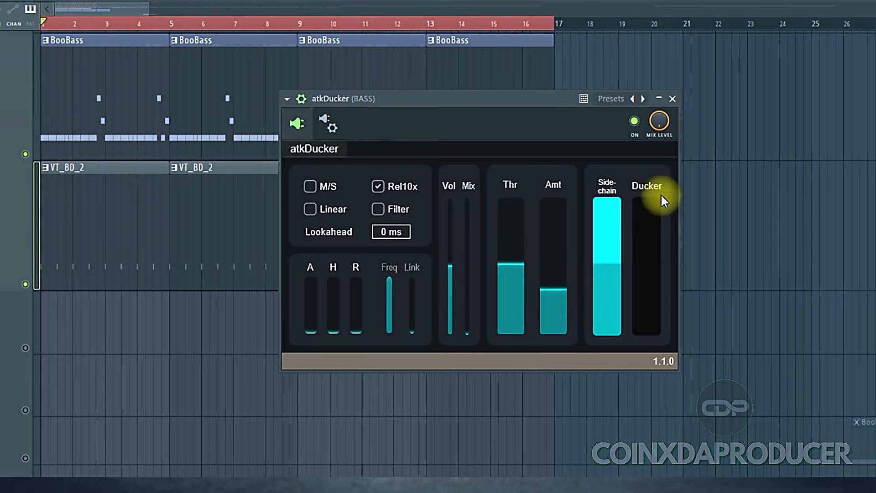
left_click_drag(559, 296, 559, 266)
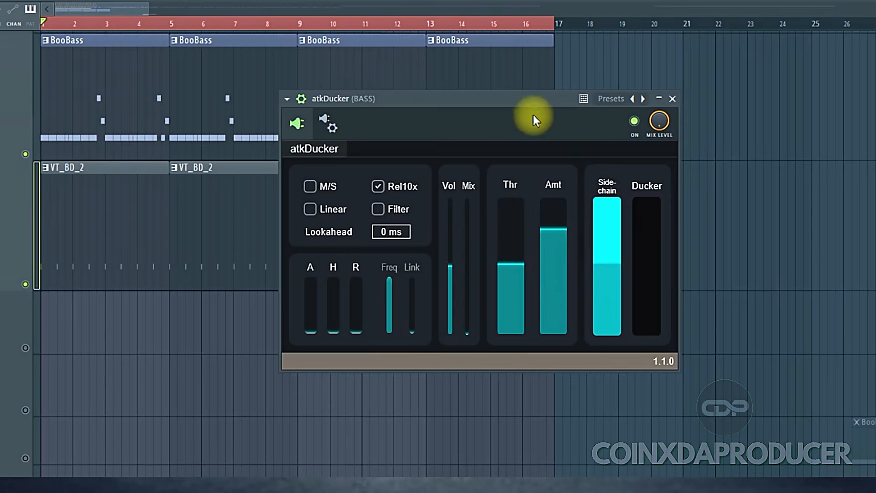
key("space")
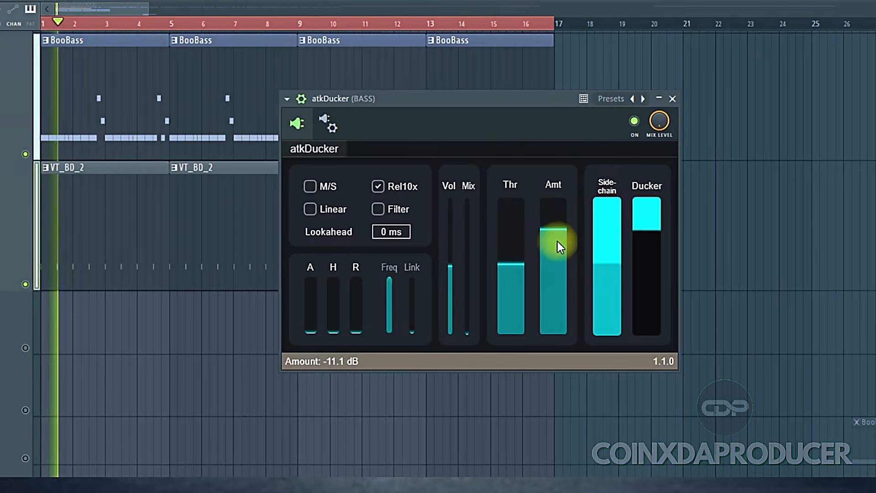
Step: Enable the sidechain Filter and sweep its Freq slider fully down and back to maximum while the pattern plays
key("space")
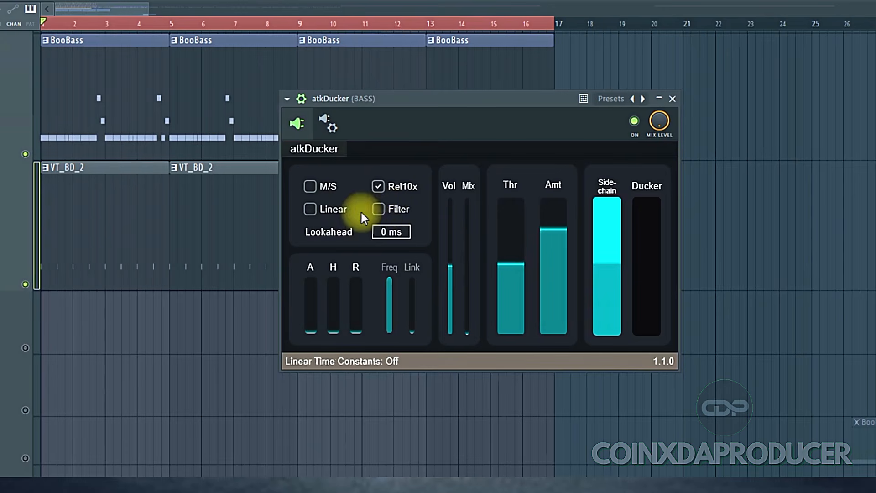
left_click(395, 208)
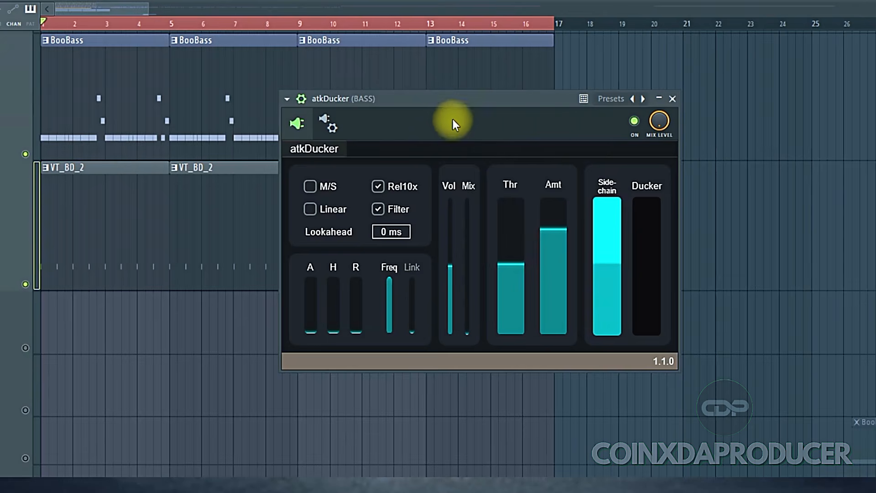
key("space")
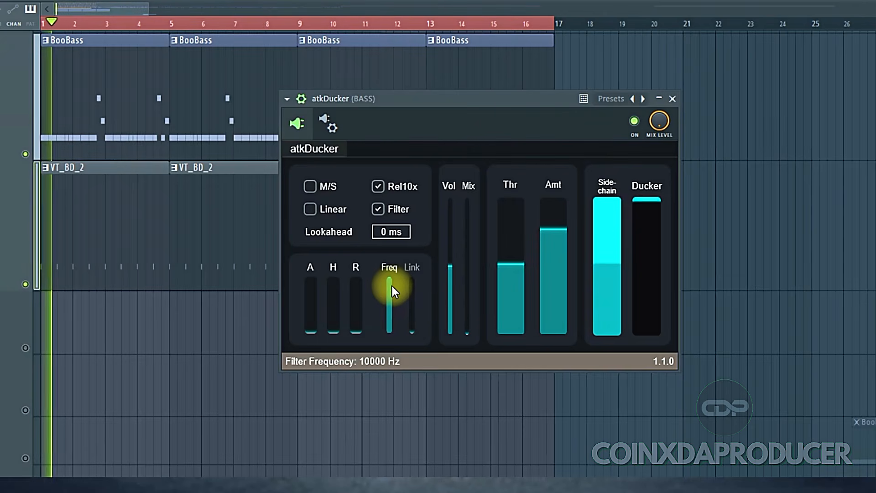
left_click_drag(392, 287, 398, 342)
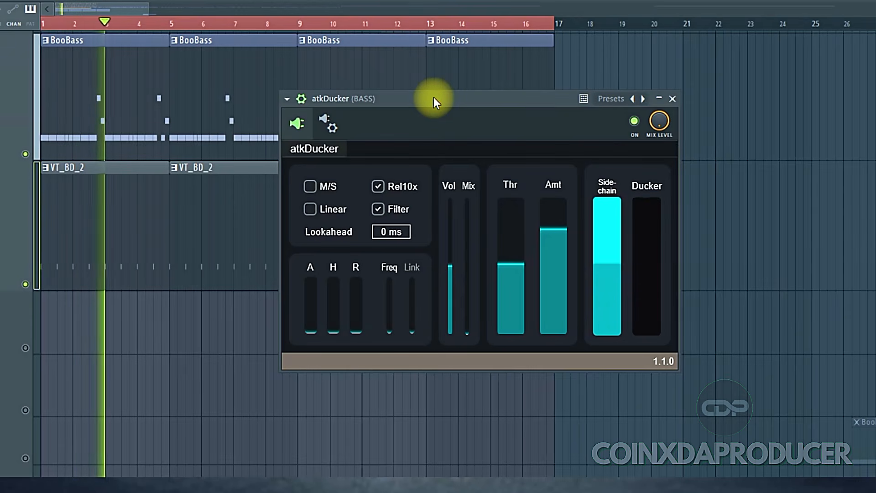
left_click_drag(394, 332, 390, 227)
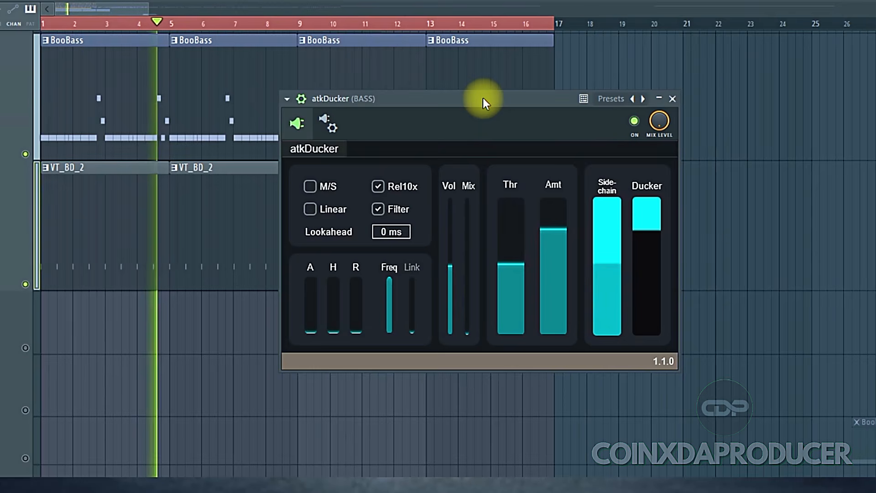
key("space")
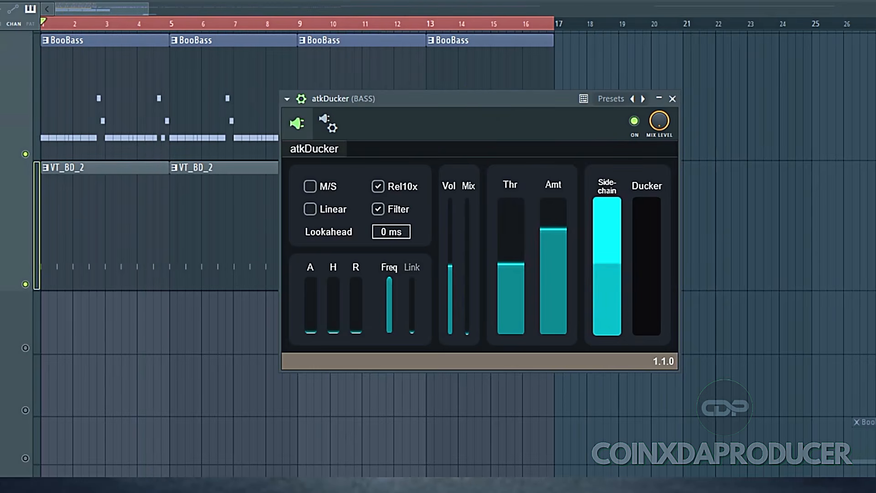
Step: Open the mixer, select the KICK track to check its sidechain send to BASS, and close the mixer
key("F9")
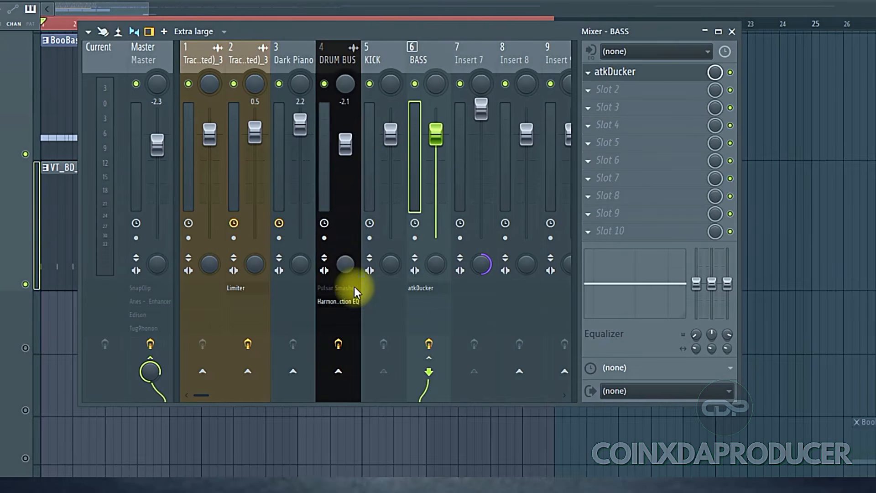
left_click(375, 64)
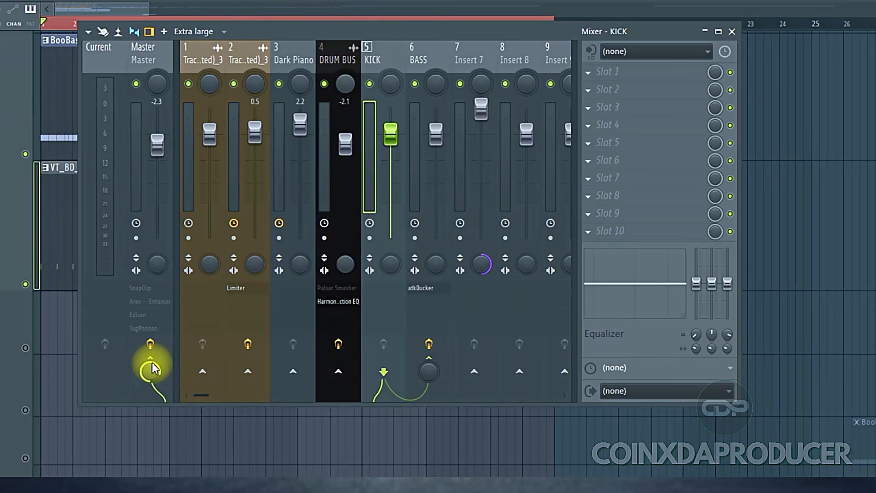
left_click(732, 31)
Step: Play the pattern, raise the threshold fully then lower it to mid-height, and raise the amount
key("space")
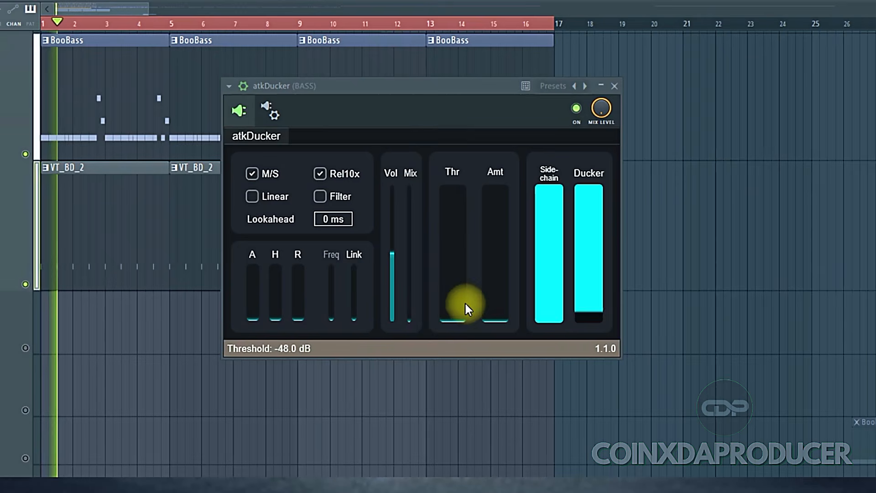
left_click_drag(457, 317, 462, 118)
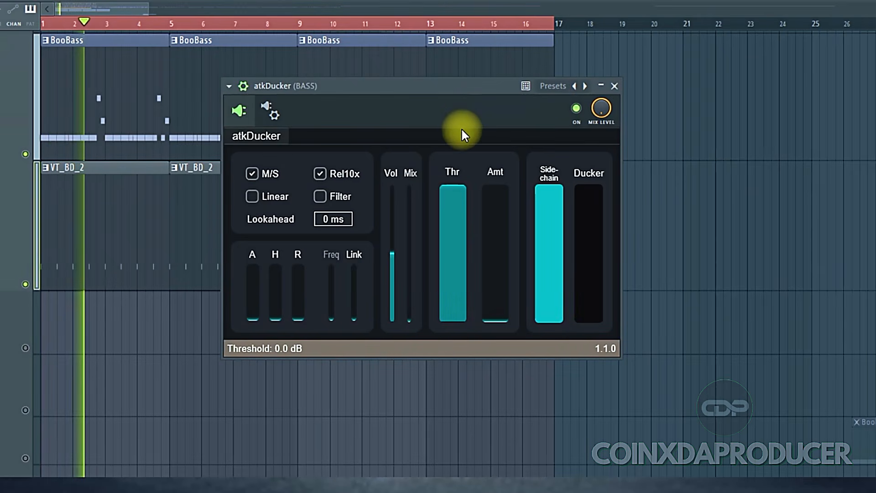
left_click_drag(461, 132, 464, 267)
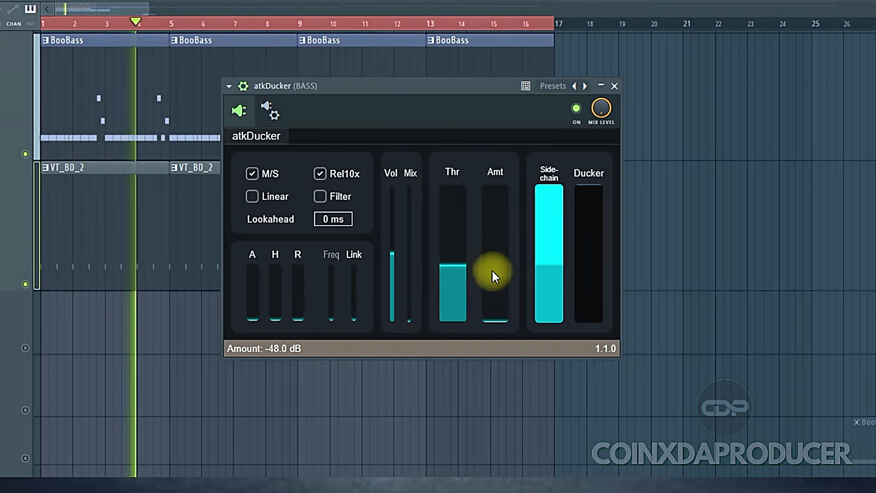
left_click_drag(504, 319, 497, 229)
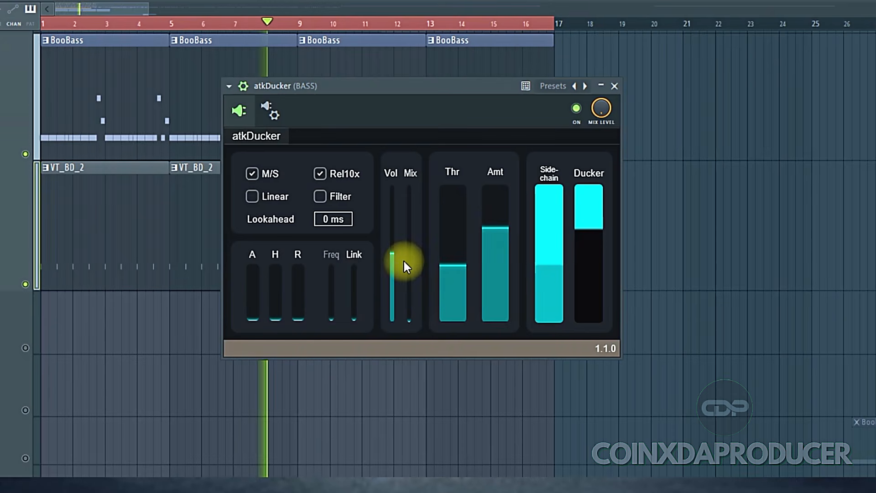
Step: Raise the Mix, Attack, Hold and Release sliders in turn and return each one to zero
left_click_drag(408, 294, 404, 255)
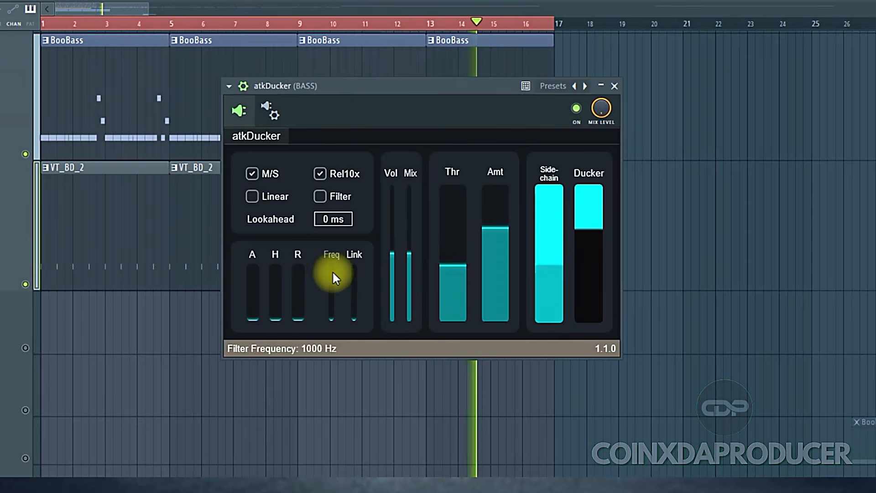
left_click_drag(409, 258, 352, 295)
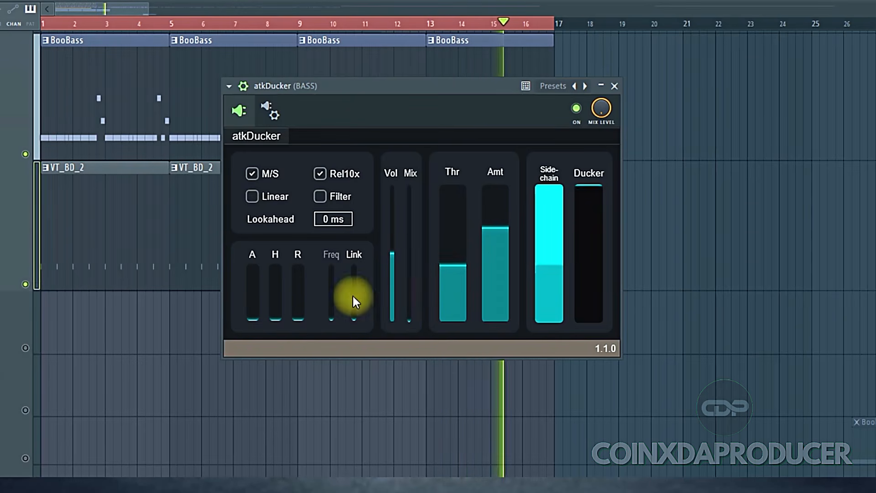
left_click_drag(254, 311, 250, 190)
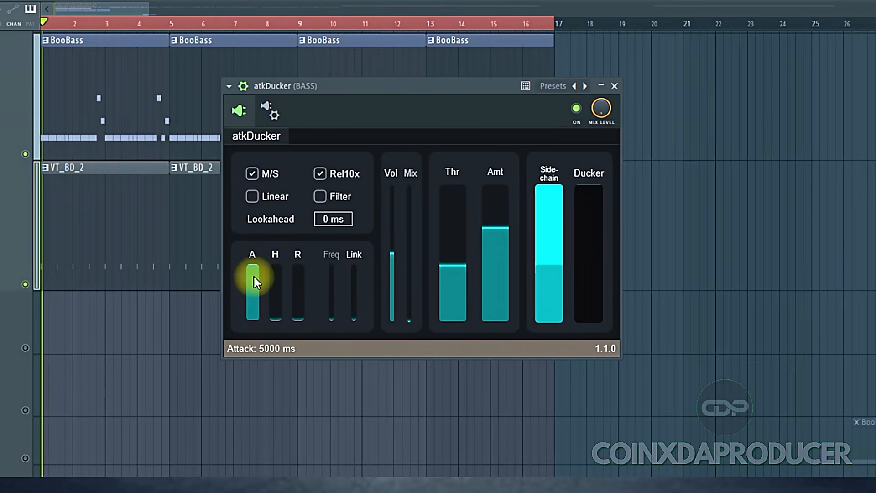
left_click_drag(254, 276, 254, 420)
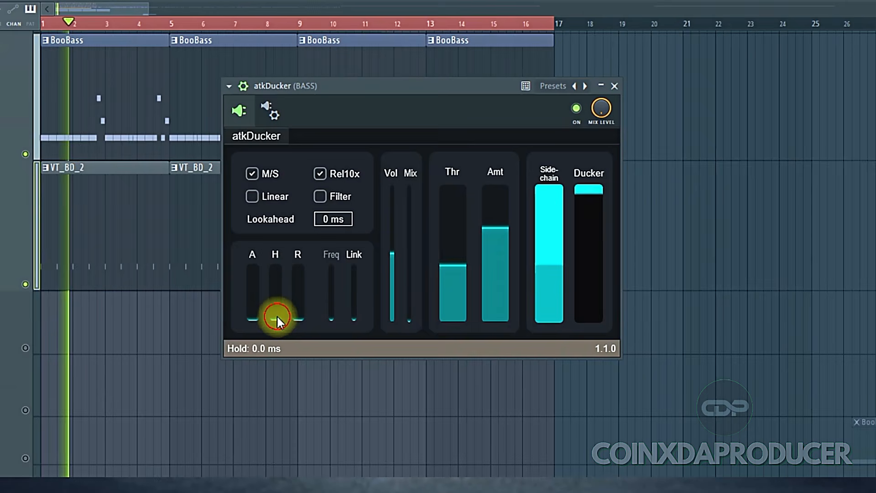
left_click_drag(276, 315, 282, 202)
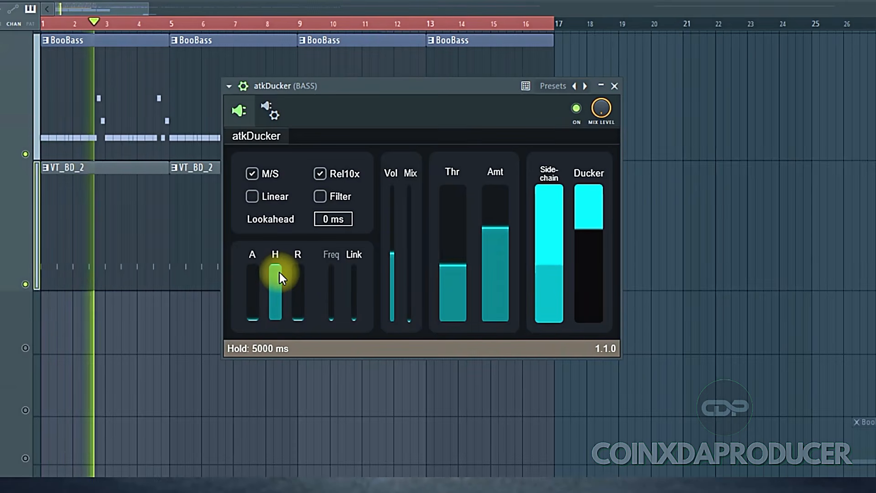
left_click_drag(278, 272, 279, 296)
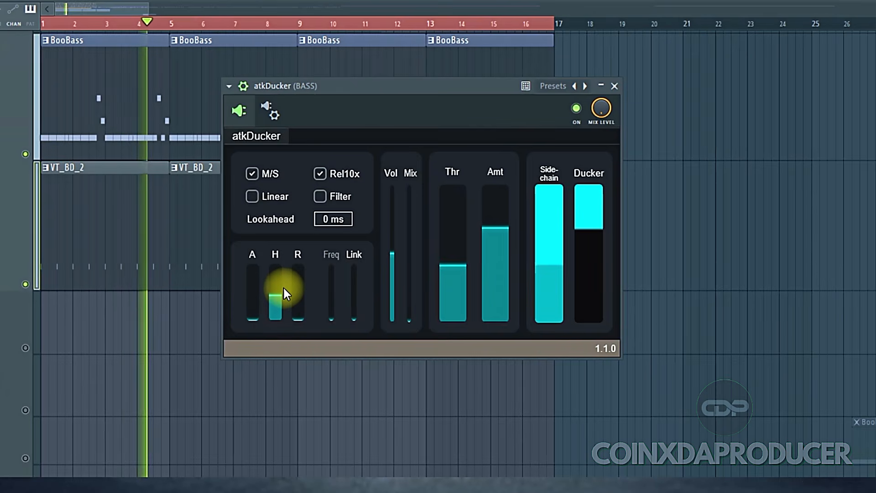
left_click_drag(278, 297, 279, 348)
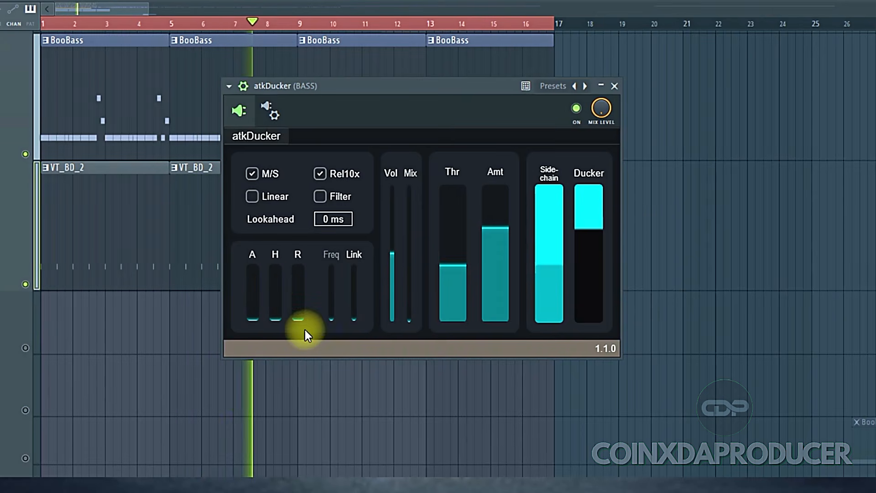
left_click_drag(298, 310, 300, 220)
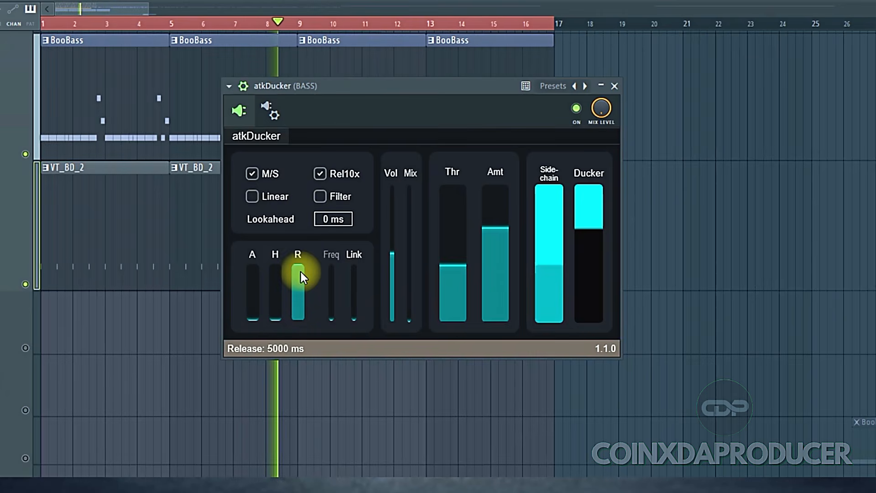
left_click_drag(297, 274, 308, 420)
Step: Turn Linear time constants on while playing, stop playback, and turn Linear off again
left_click(255, 201)
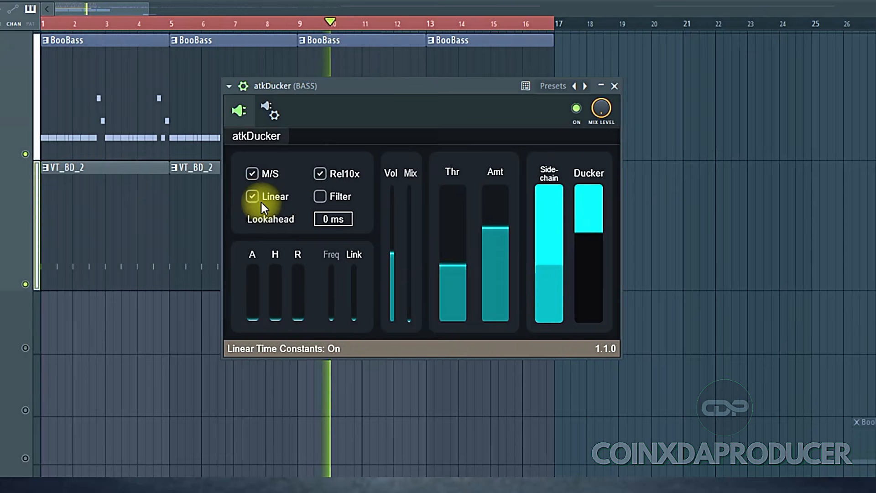
left_click_drag(411, 291, 399, 319)
key("space")
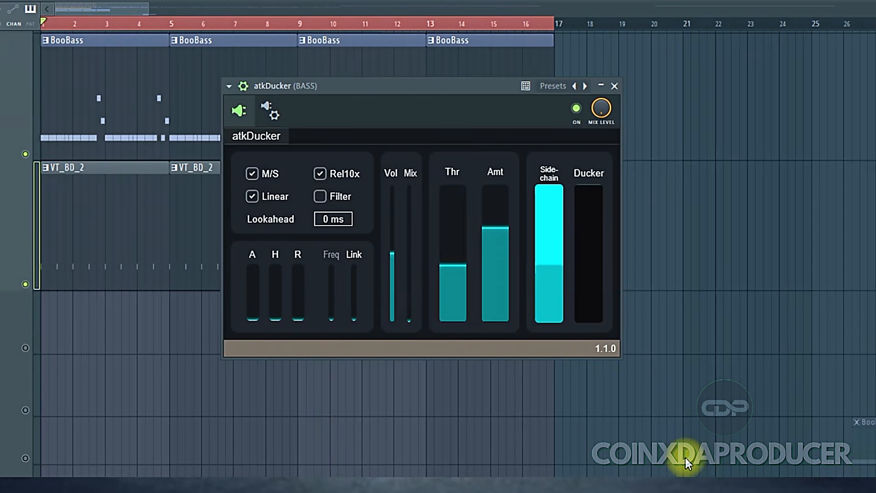
left_click(252, 203)
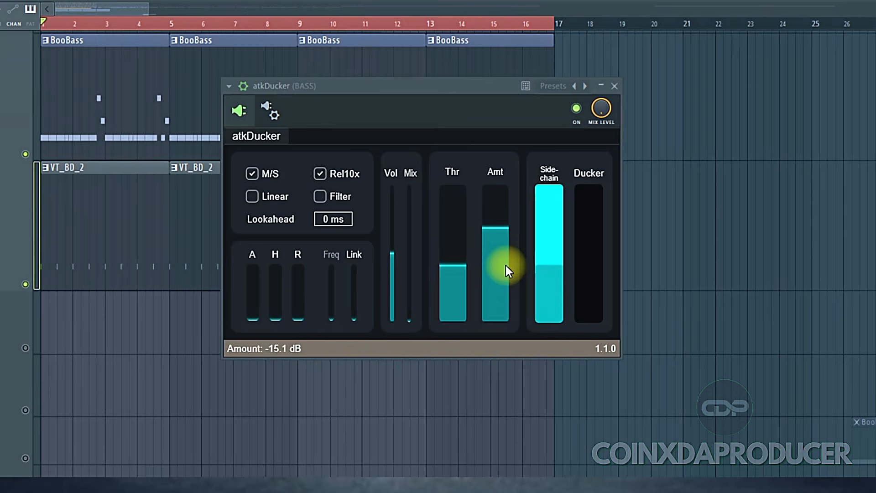
left_click_drag(416, 87, 428, 99)
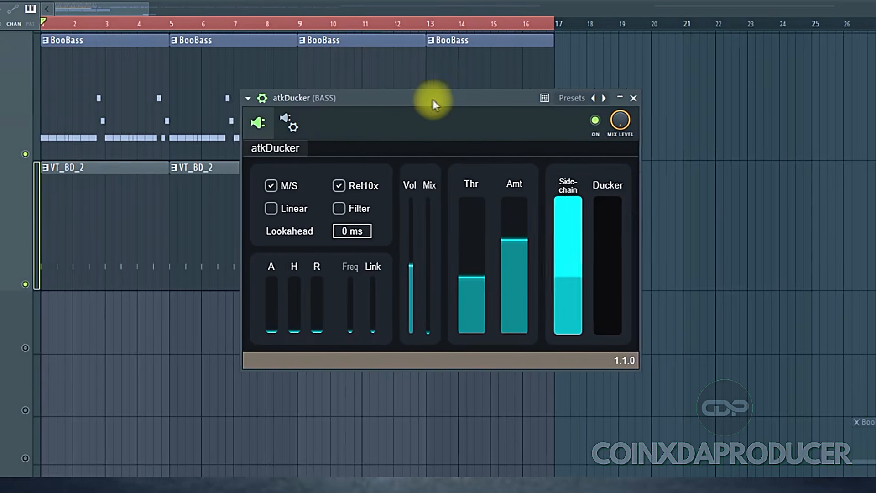